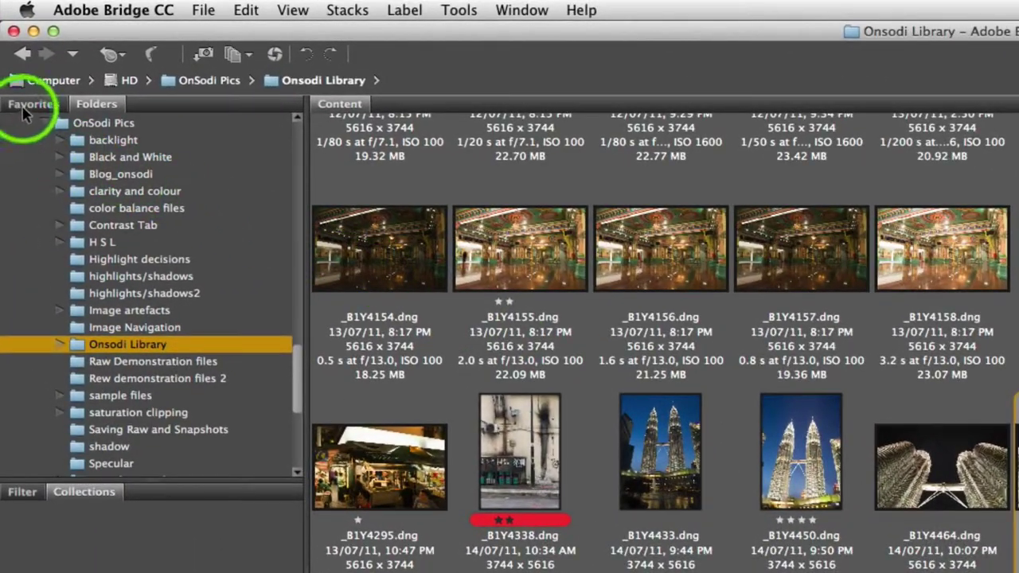
# Glance at Favorites, return to the Folders tree, and enlarge the Onsodi Library thumbnails.
pyautogui.click(25, 109)
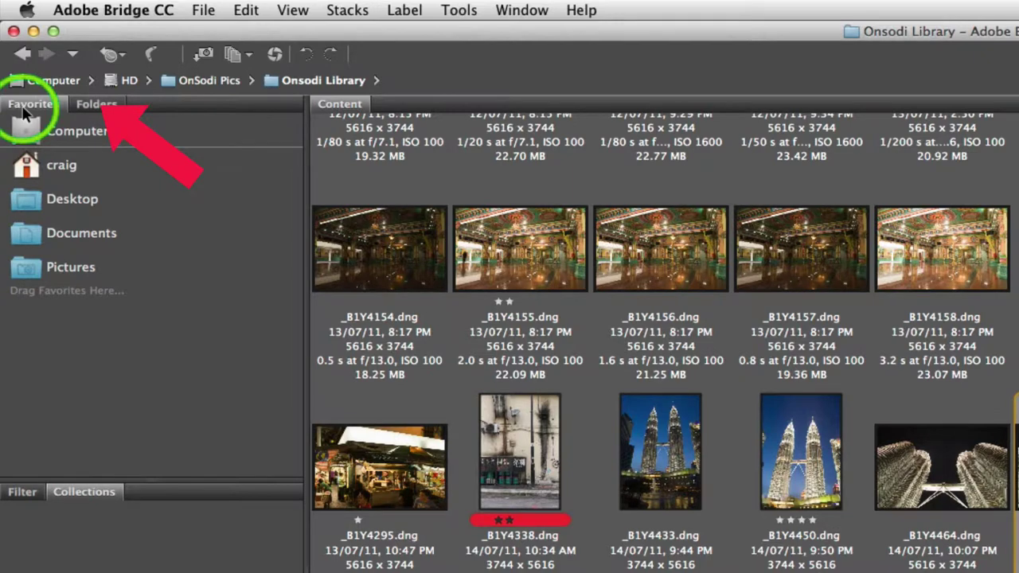
pyautogui.click(106, 107)
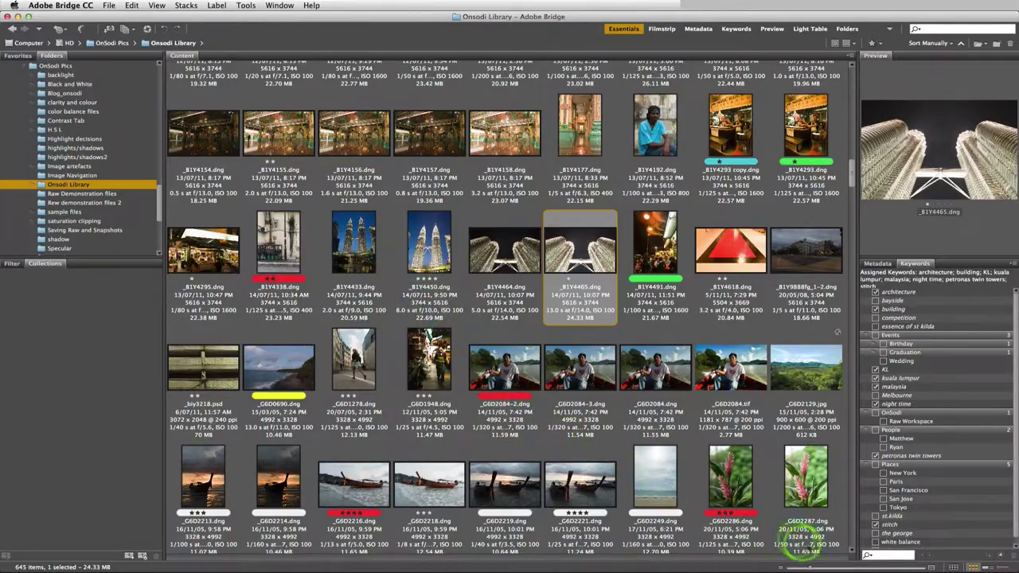
pyautogui.moveTo(811, 567)
pyautogui.mouseDown()
pyautogui.moveTo(887, 568)
pyautogui.moveTo(814, 567)
pyautogui.mouseUp()
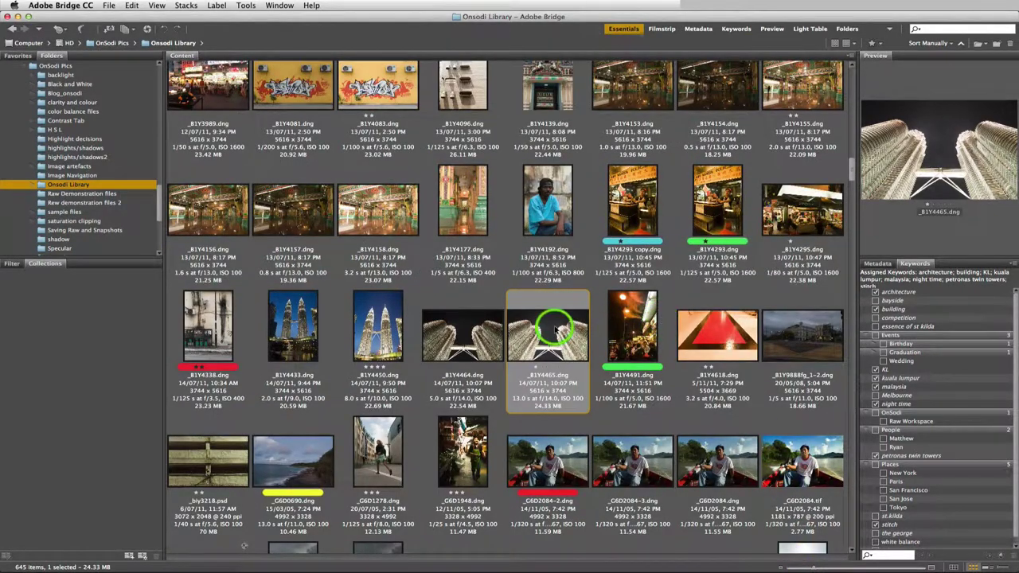
# Click the _B1Y4465 thumbnail, then select the _B1Y4158.dng thumbnail in the Onsodi Library grid.
pyautogui.click(488, 318)
pyautogui.click(546, 328)
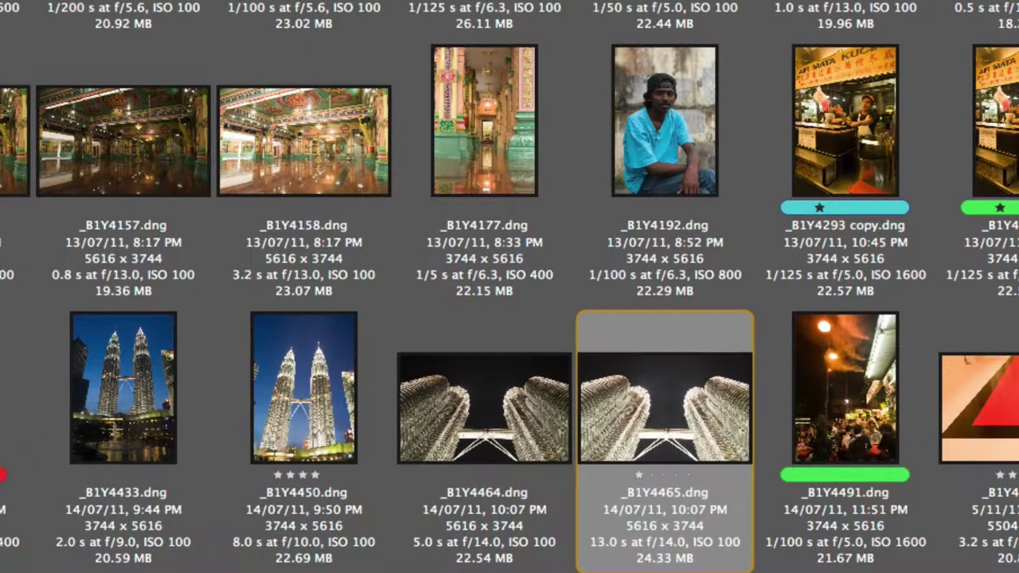
pyautogui.click(291, 107)
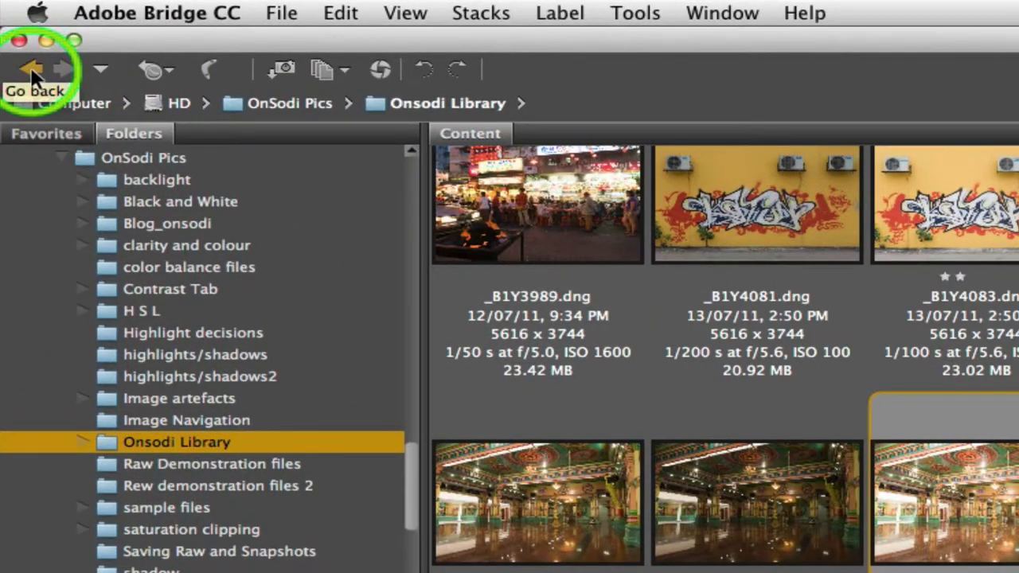
# Go back and forward to Onsodi Library, then rotate _B1Y2017 clockwise through a full turn.
pyautogui.click(31, 73)
pyautogui.click(61, 73)
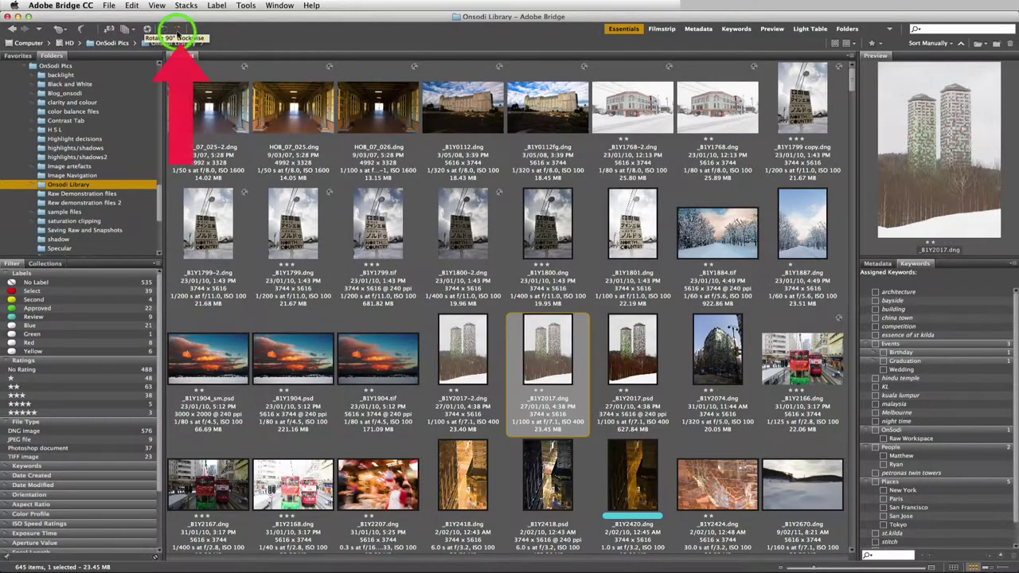
pyautogui.click(176, 32)
pyautogui.click(177, 32)
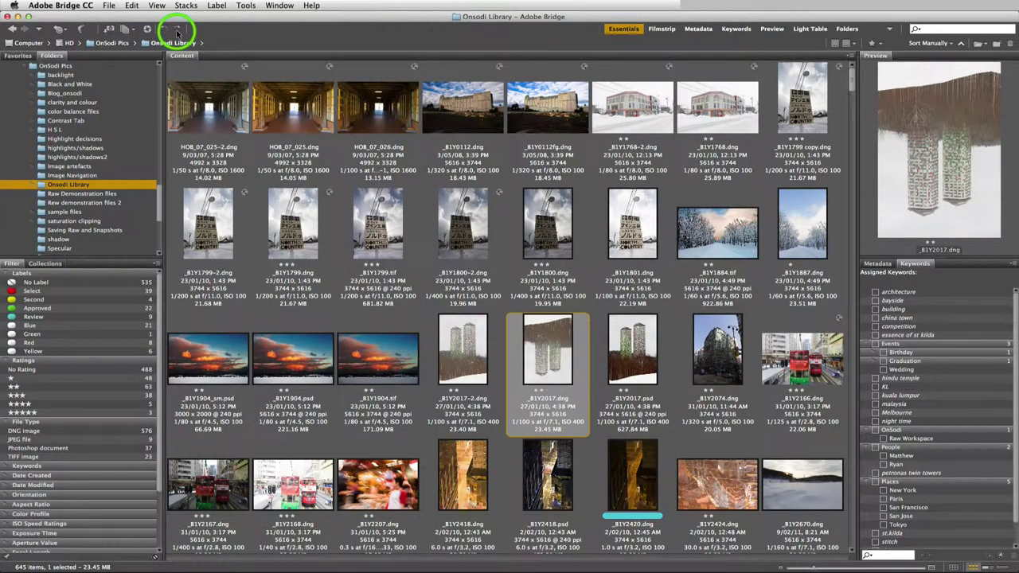
pyautogui.click(177, 32)
pyautogui.click(177, 32)
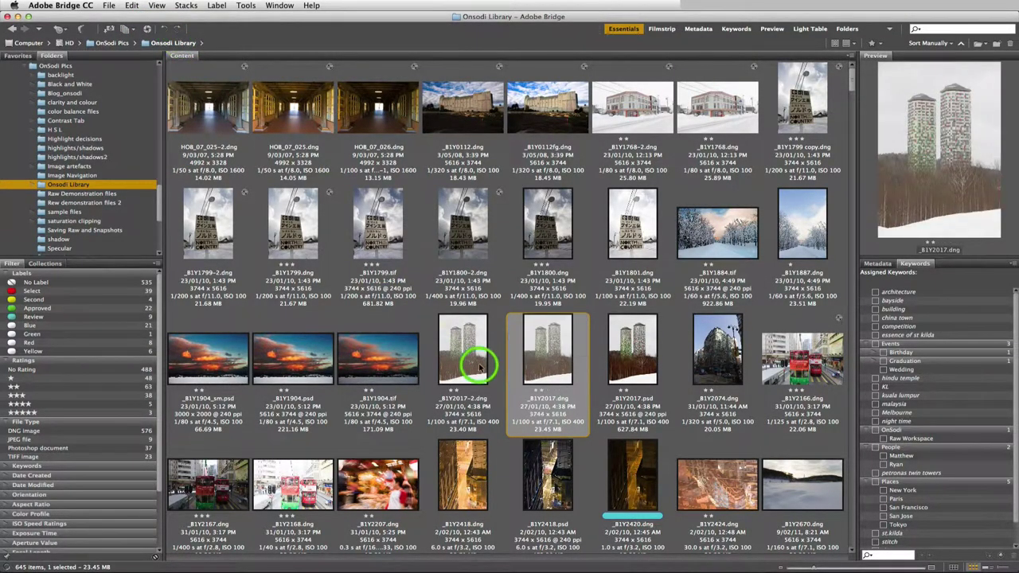
# Scroll down the panels until the label and rating filters are showing.
pyautogui.scroll(-10, 478, 366)
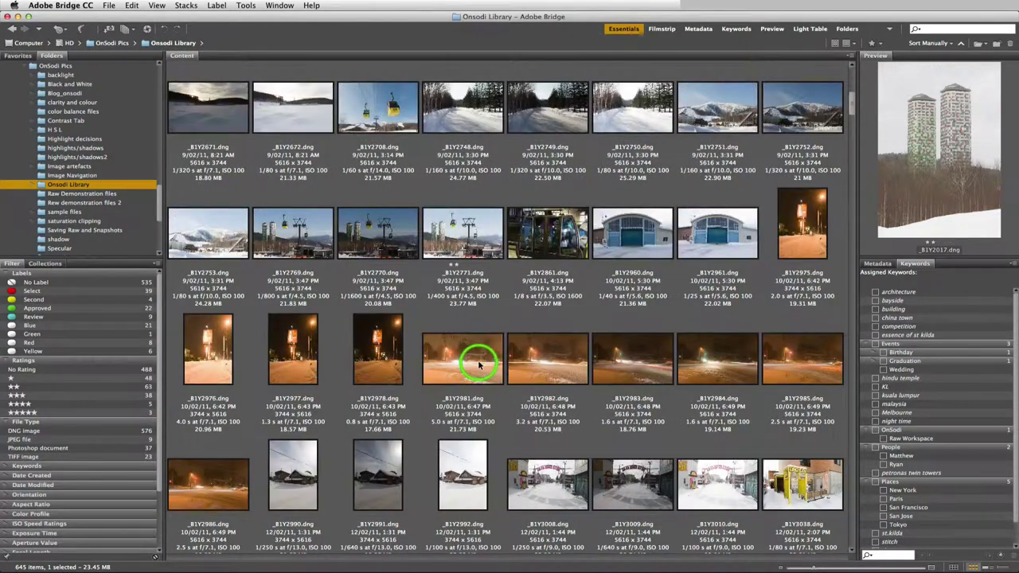
pyautogui.scroll(-15, 478, 365)
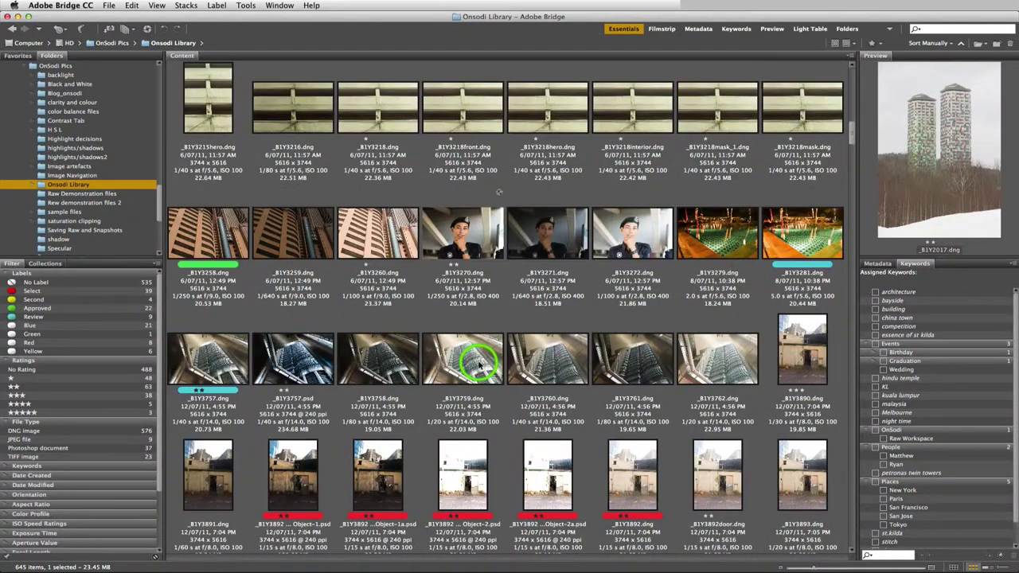
pyautogui.scroll(-5, 478, 365)
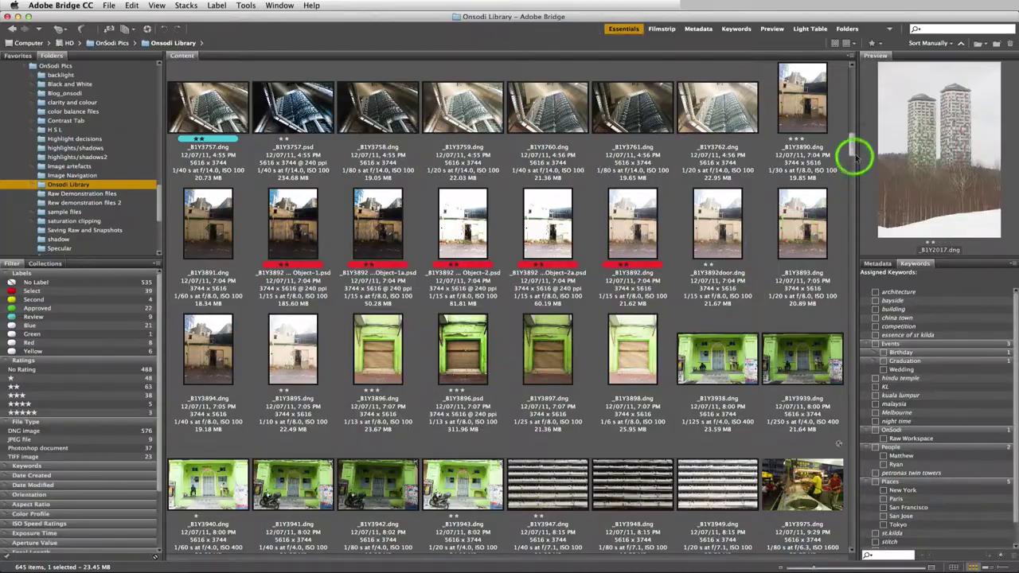
pyautogui.moveTo(853, 146); pyautogui.dragTo(851, 173)
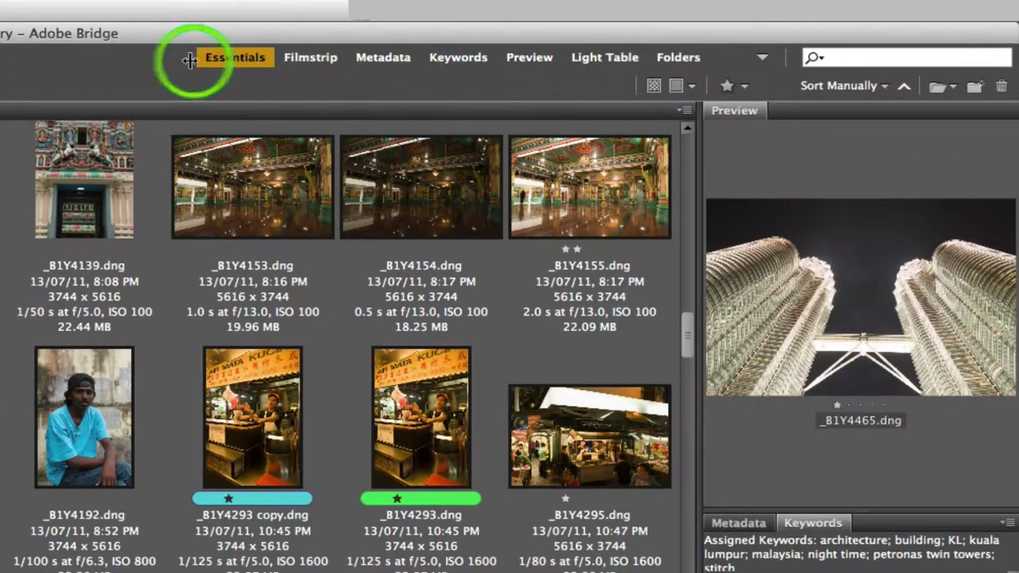
# Widen the workspace name bar, check the thumbnail quality options, and sort the photos by type.
pyautogui.moveTo(189, 57); pyautogui.dragTo(141, 61)
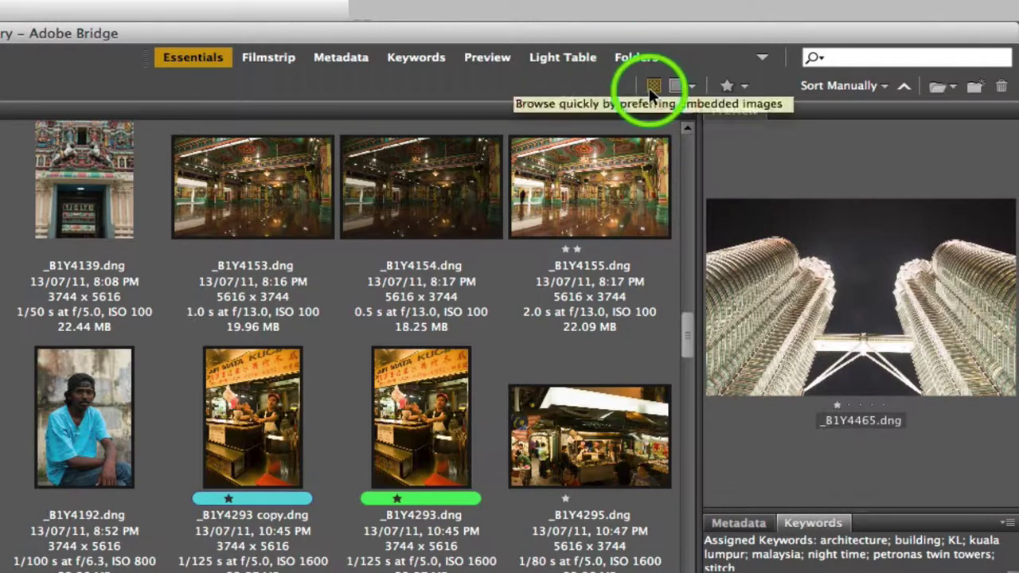
pyautogui.click(690, 88)
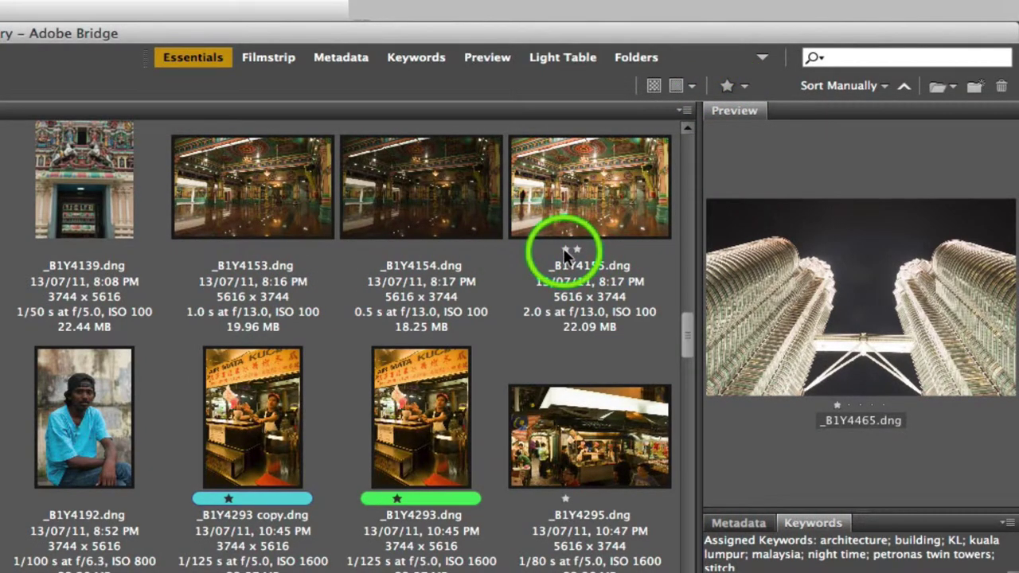
pyautogui.click(885, 84)
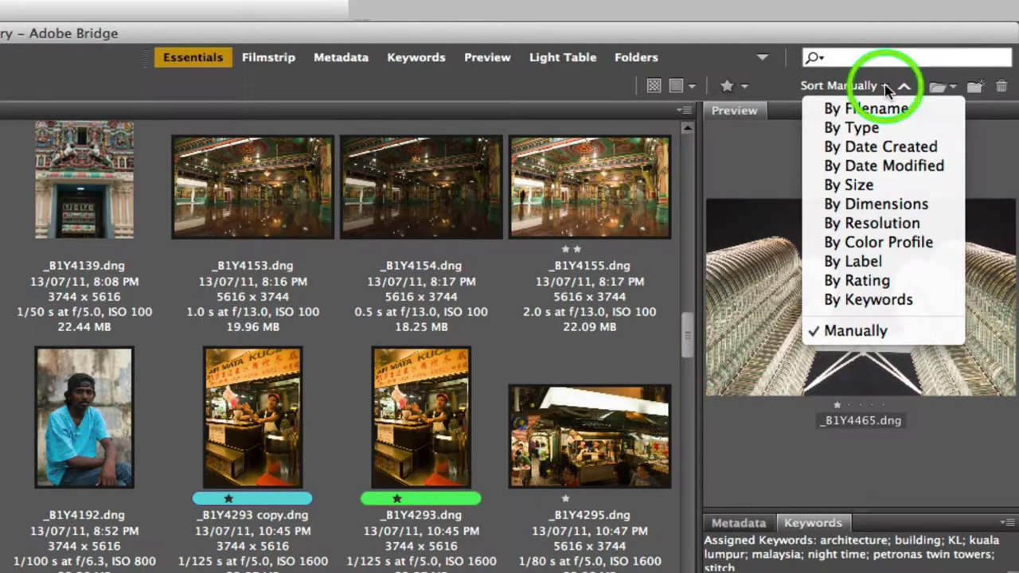
pyautogui.click(858, 127)
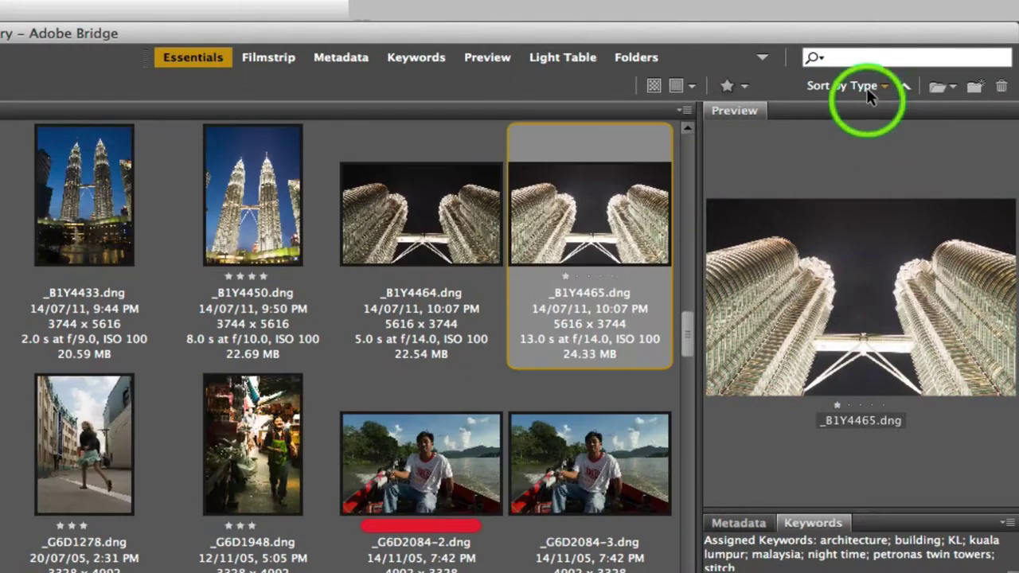
# Sort the photos by rating and toggle the sort direction back to ascending.
pyautogui.click(882, 86)
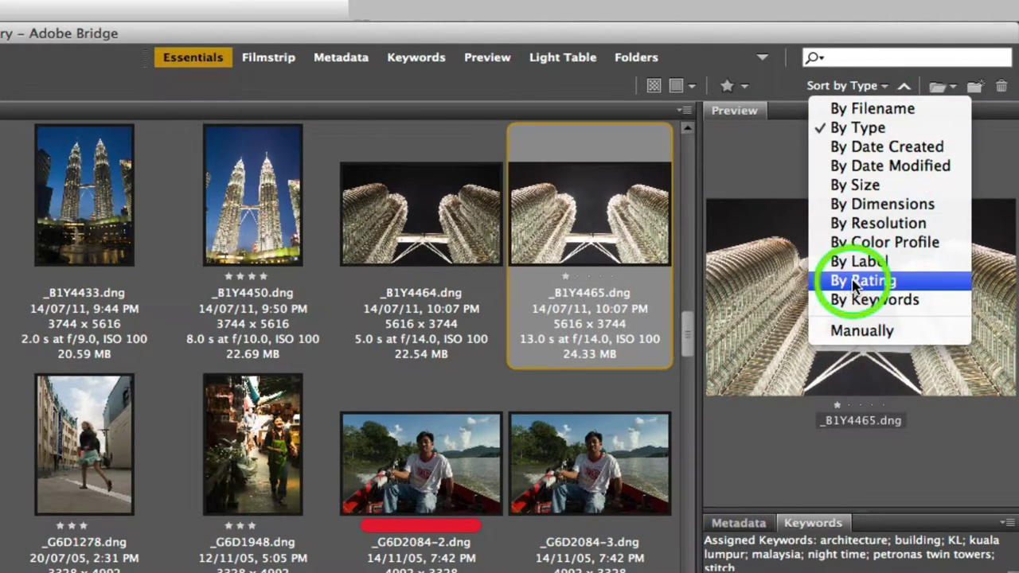
pyautogui.click(853, 281)
pyautogui.click(905, 84)
pyautogui.click(905, 84)
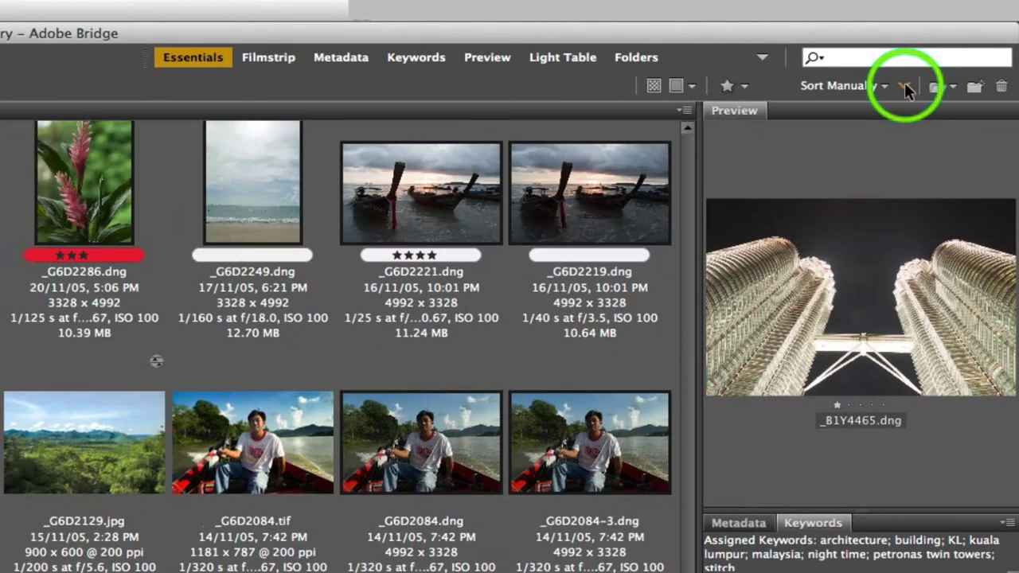
pyautogui.click(905, 86)
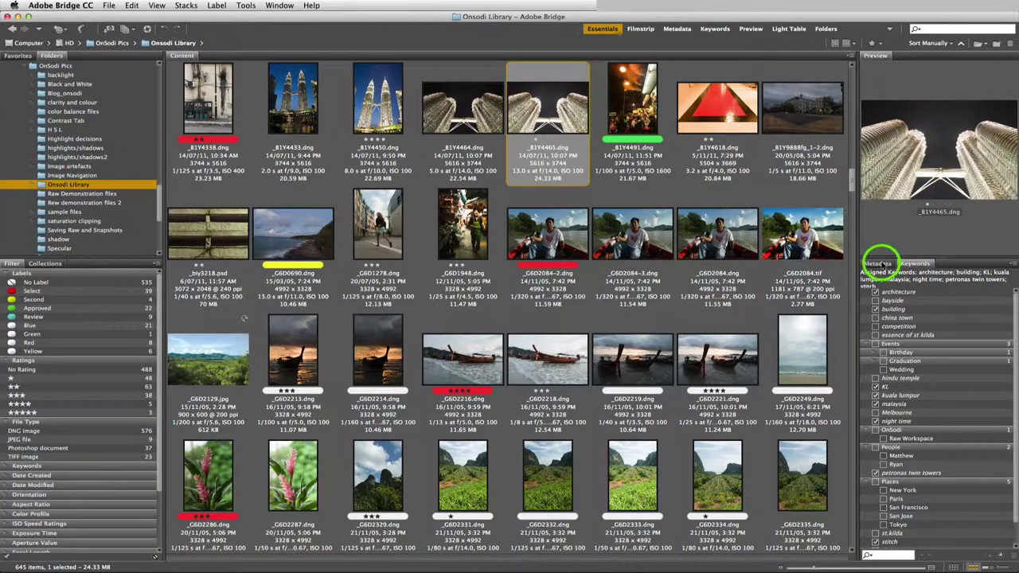
pyautogui.click(880, 263)
pyautogui.click(914, 263)
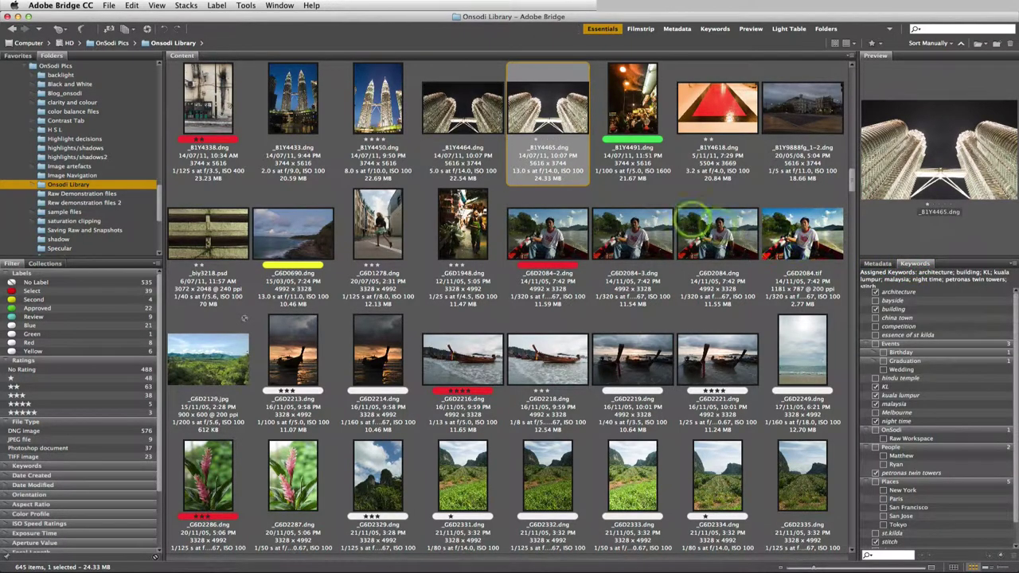
pyautogui.click(276, 6)
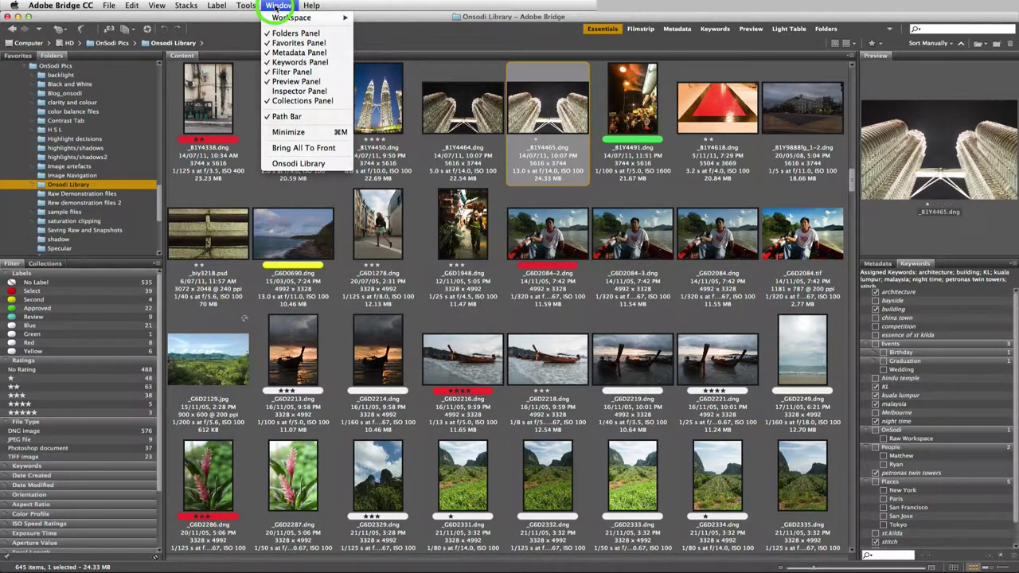
pyautogui.moveTo(281, 20)
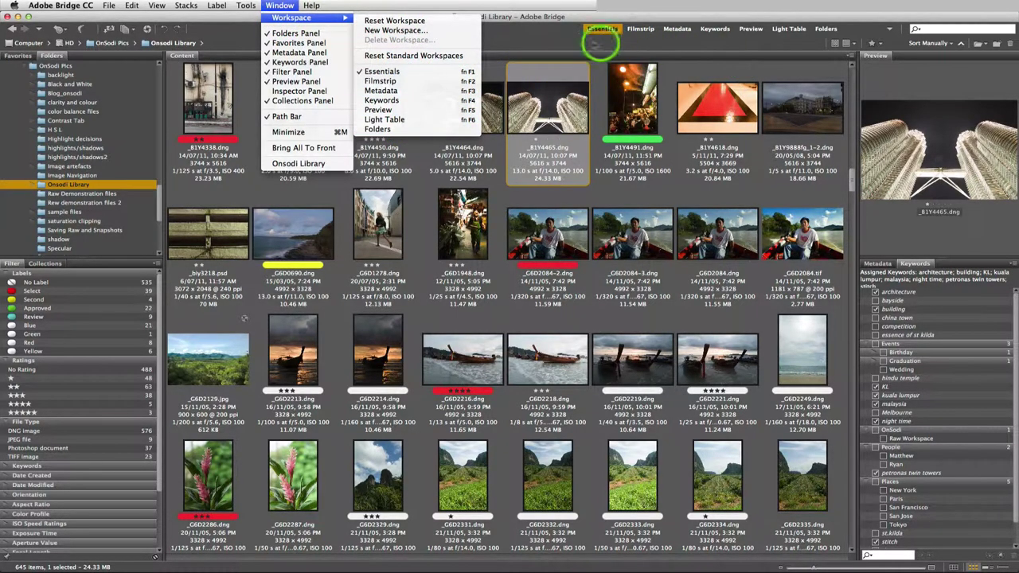
pyautogui.click(558, 39)
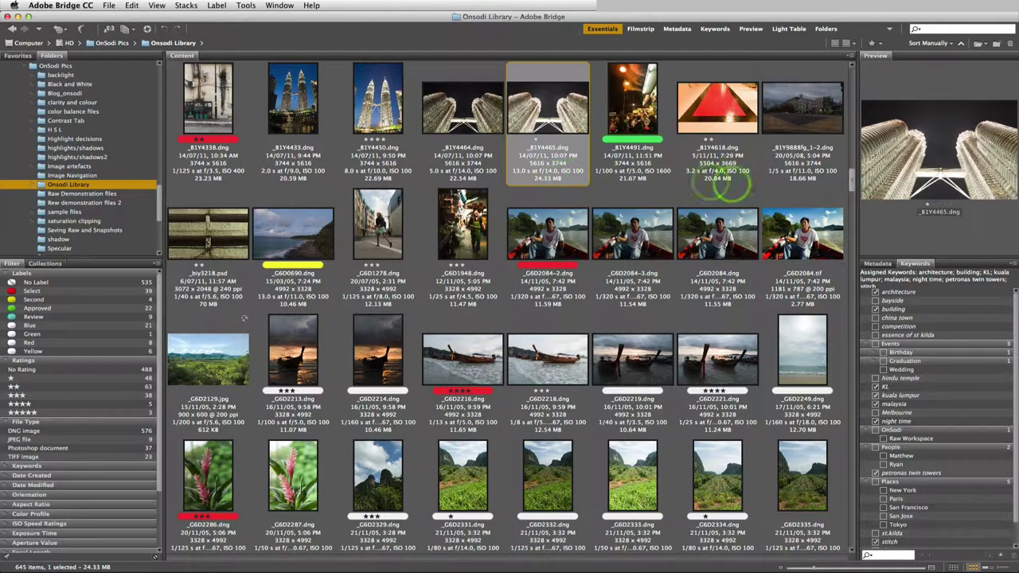
# Switch to the Filmstrip workspace and step through the strip back to _B1Y4465.dng.
pyautogui.click(640, 29)
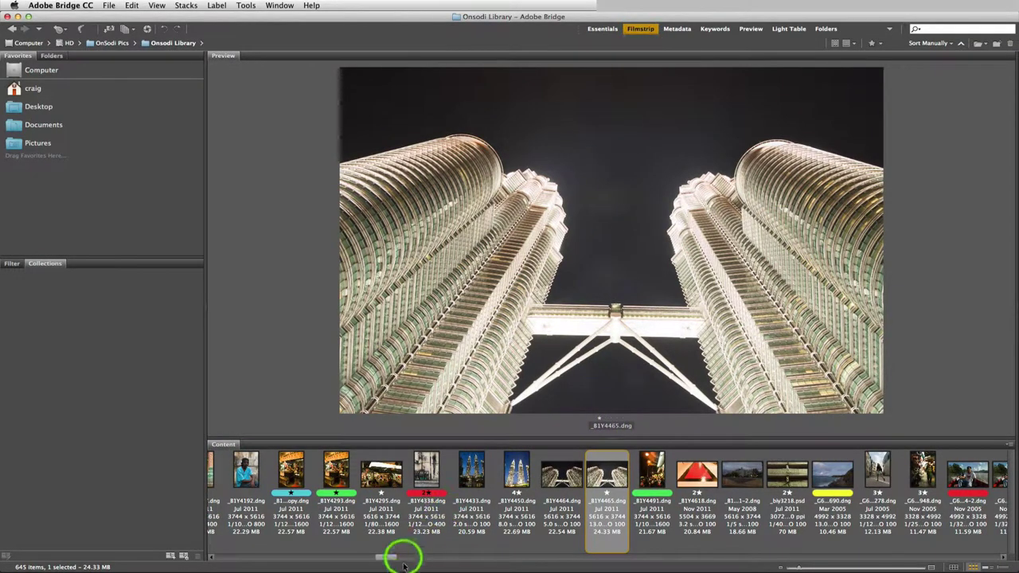
pyautogui.moveTo(403, 564)
pyautogui.mouseDown()
pyautogui.moveTo(390, 562)
pyautogui.moveTo(404, 561)
pyautogui.mouseUp()
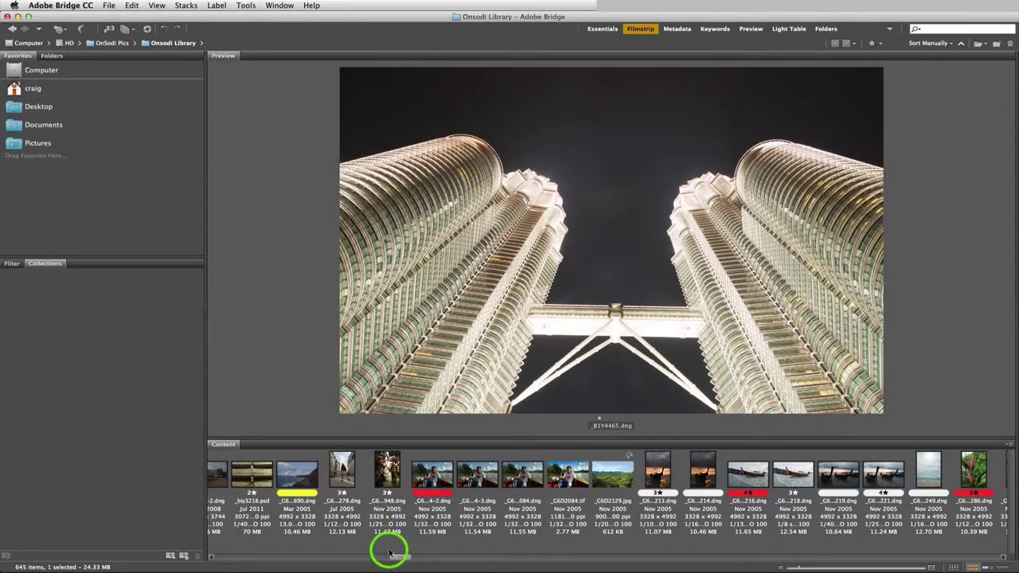
pyautogui.moveTo(398, 556); pyautogui.dragTo(387, 560)
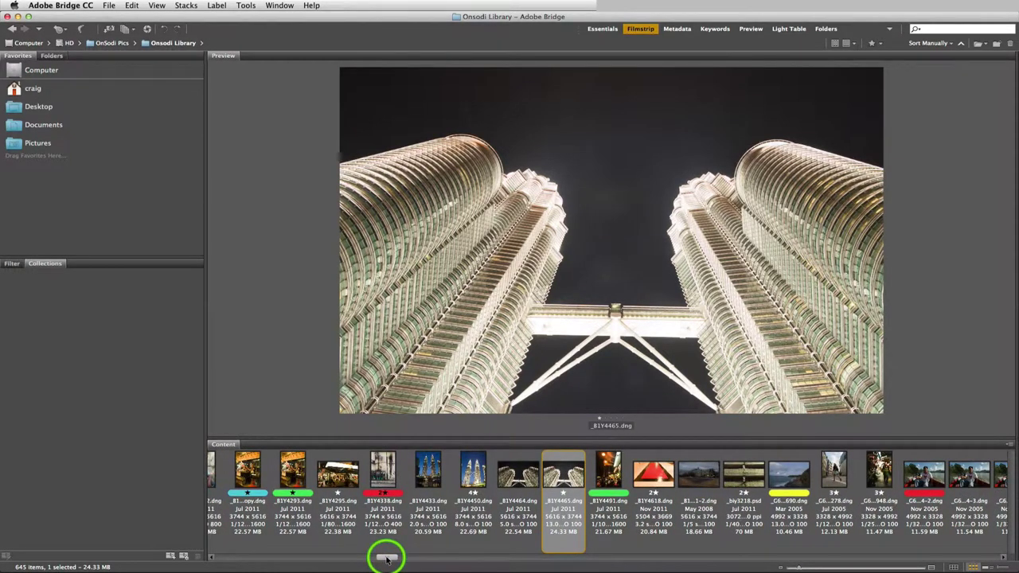
pyautogui.press('Right')
pyautogui.press('Right')
pyautogui.press('Right')
pyautogui.press('Right')
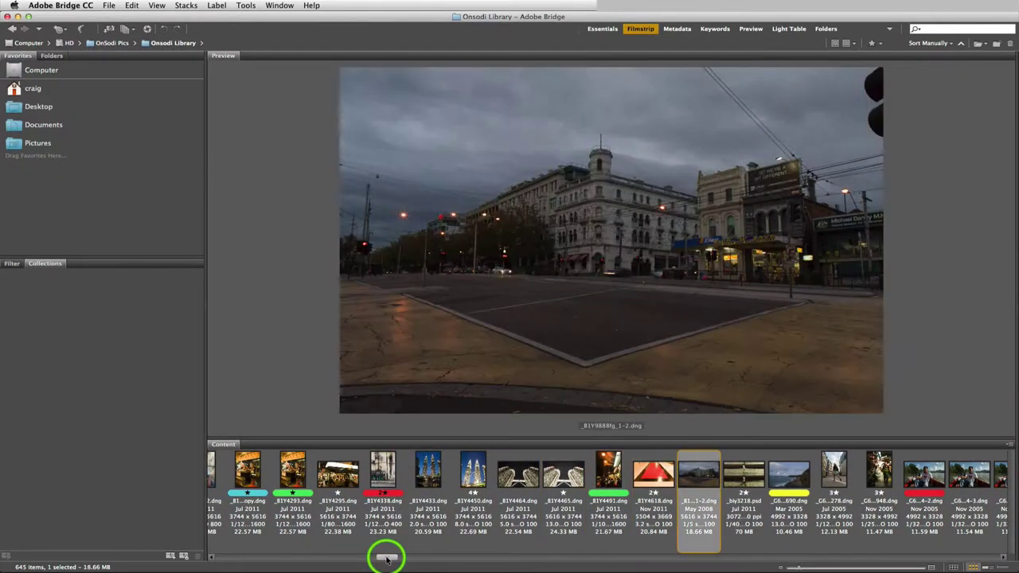
pyautogui.press('Left')
pyautogui.press('Left')
pyautogui.press('Left')
pyautogui.press('Left')
pyautogui.press('Left')
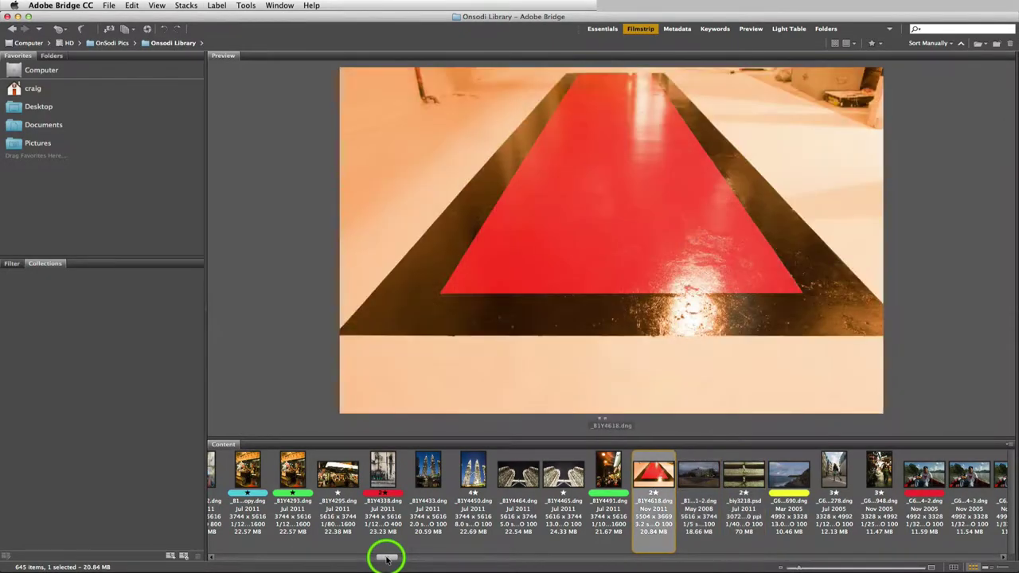
pyautogui.press('Left')
pyautogui.press('Left')
pyautogui.press('Right')
pyautogui.press('Right')
pyautogui.press('Right')
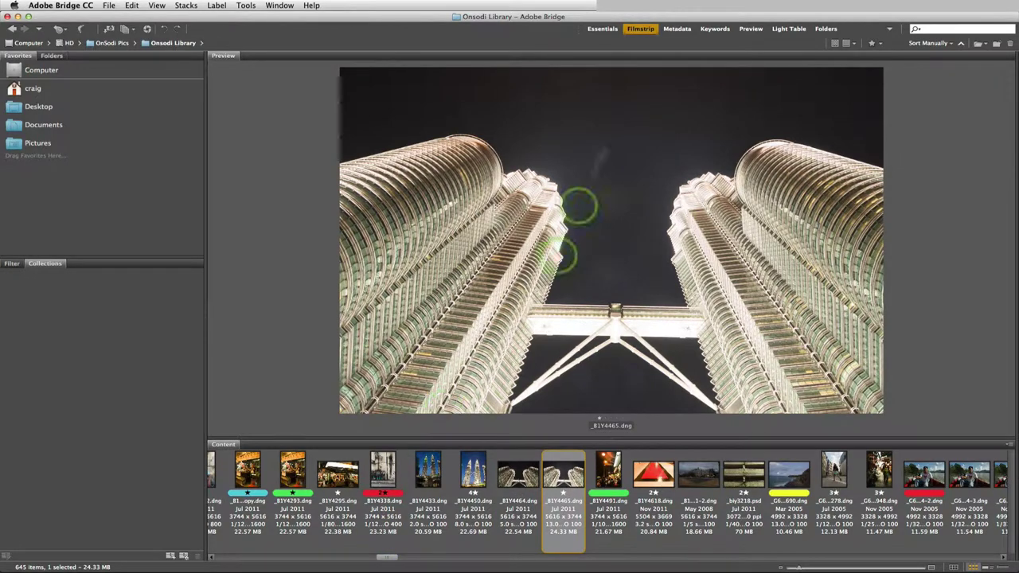
# Try the Metadata, Keywords and Preview workspaces, scrolling the Preview layout.
pyautogui.click(681, 31)
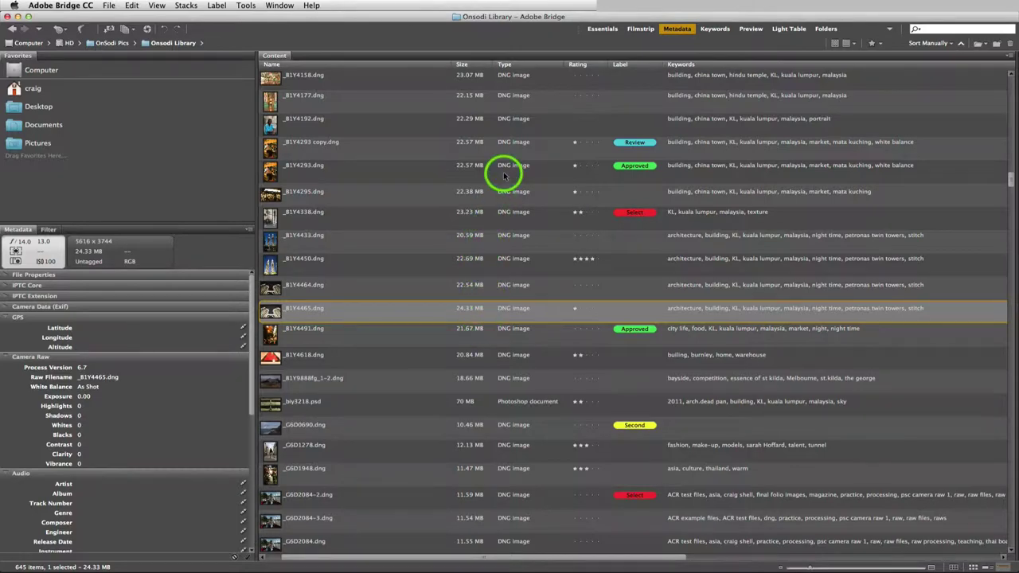
pyautogui.click(715, 29)
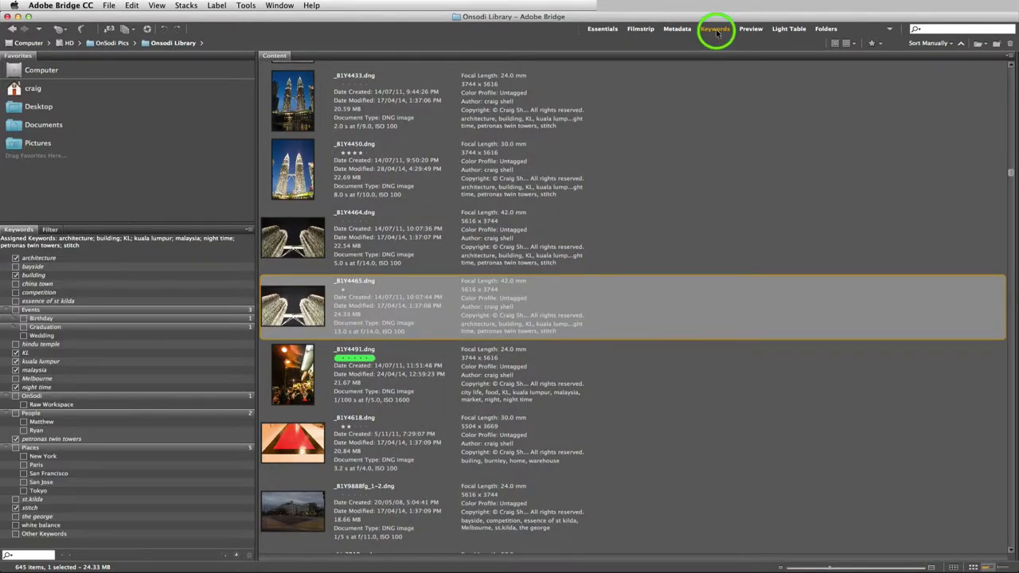
pyautogui.click(750, 30)
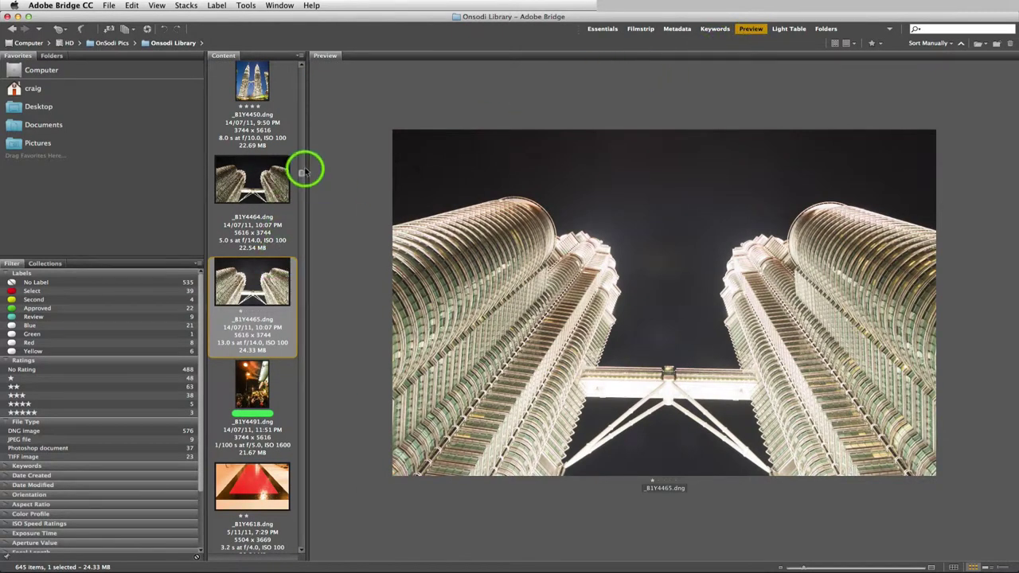
pyautogui.scroll(-2, 302, 174)
pyautogui.moveTo(302, 174)
pyautogui.mouseDown()
pyautogui.moveTo(302, 192)
pyautogui.moveTo(301, 155)
pyautogui.mouseUp()
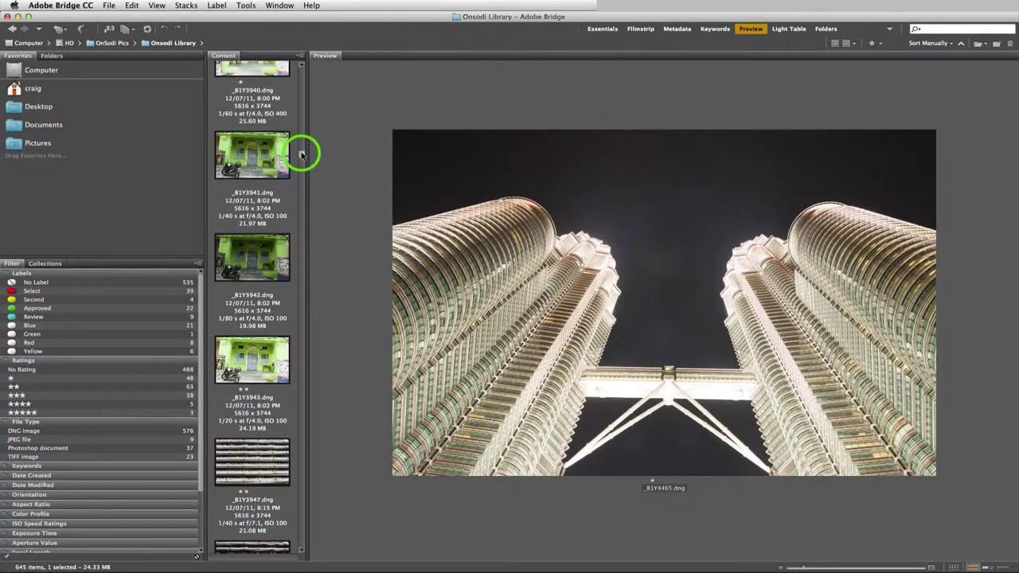
# Try the Light Table and Folders workspaces, then return to Essentials.
pyautogui.click(787, 29)
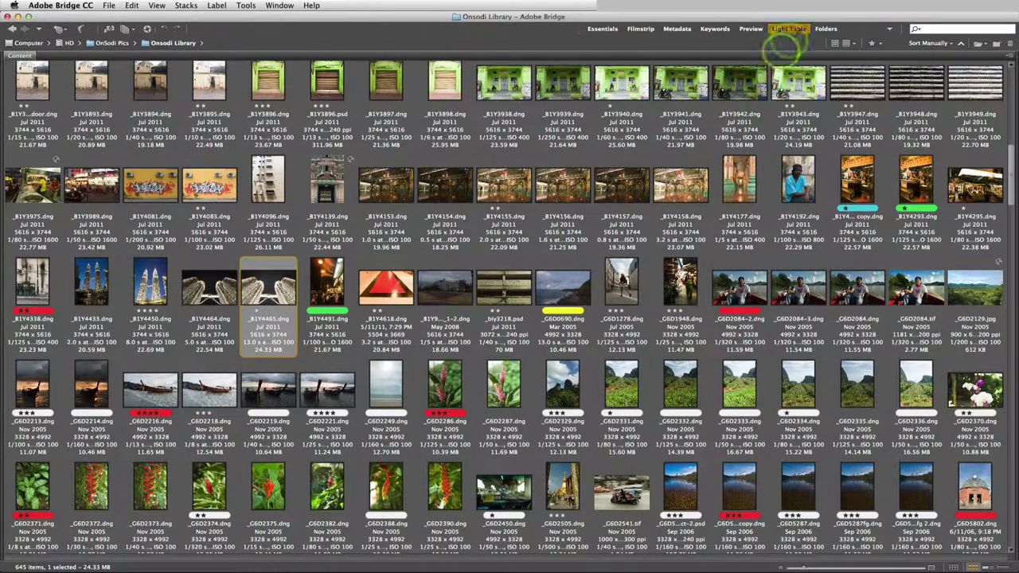
pyautogui.click(829, 28)
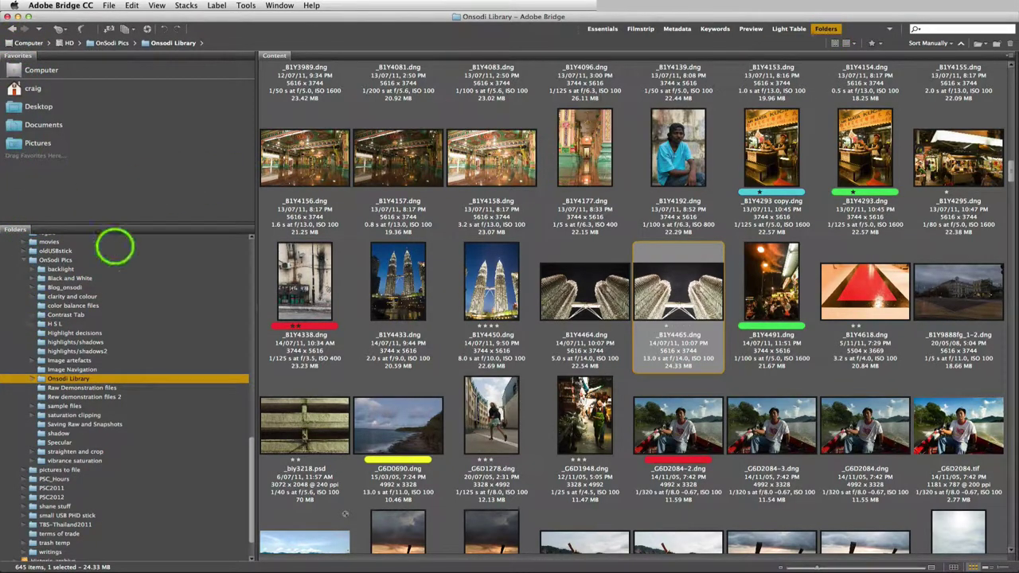
pyautogui.click(603, 30)
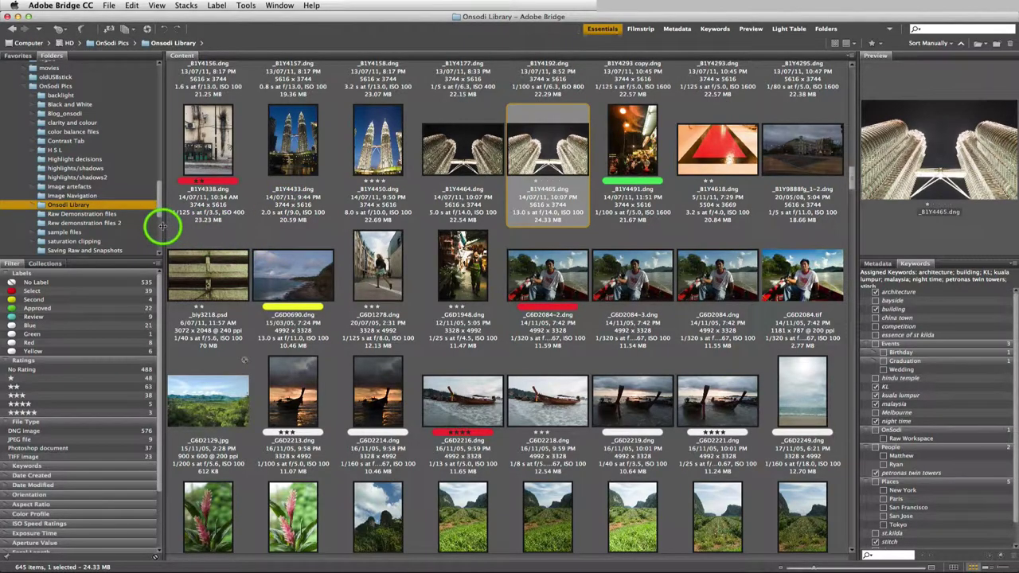
# Widen the folder and filter panels and enlarge the preview panel, narrowing the thumbnail grid.
pyautogui.moveTo(163, 227)
pyautogui.mouseDown()
pyautogui.moveTo(291, 227)
pyautogui.moveTo(181, 225)
pyautogui.mouseUp()
pyautogui.moveTo(869, 255); pyautogui.dragTo(836, 252)
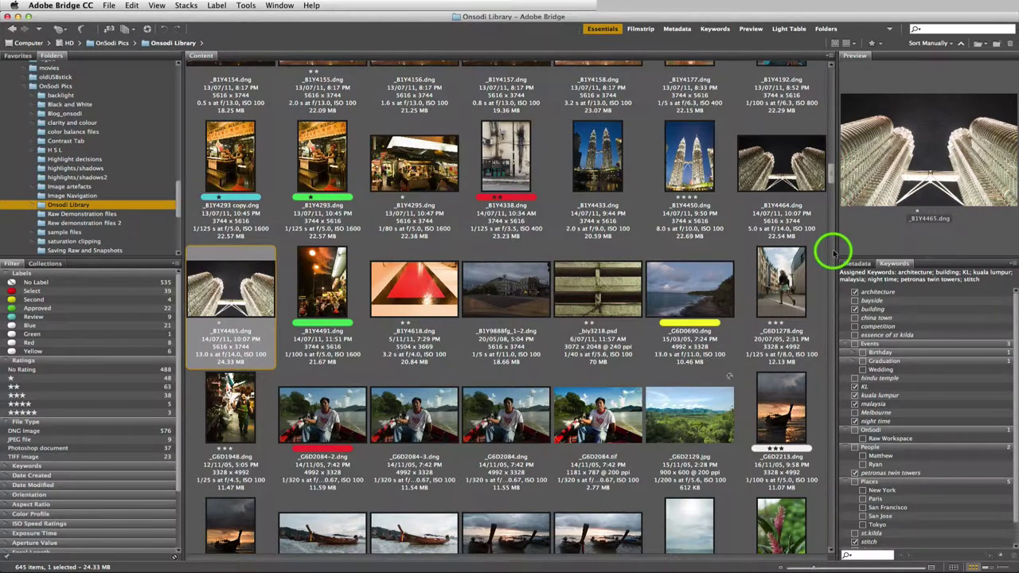
# Reset the workspace to its default layout and select the _B1Y4465.dng photo.
pyautogui.click(891, 30)
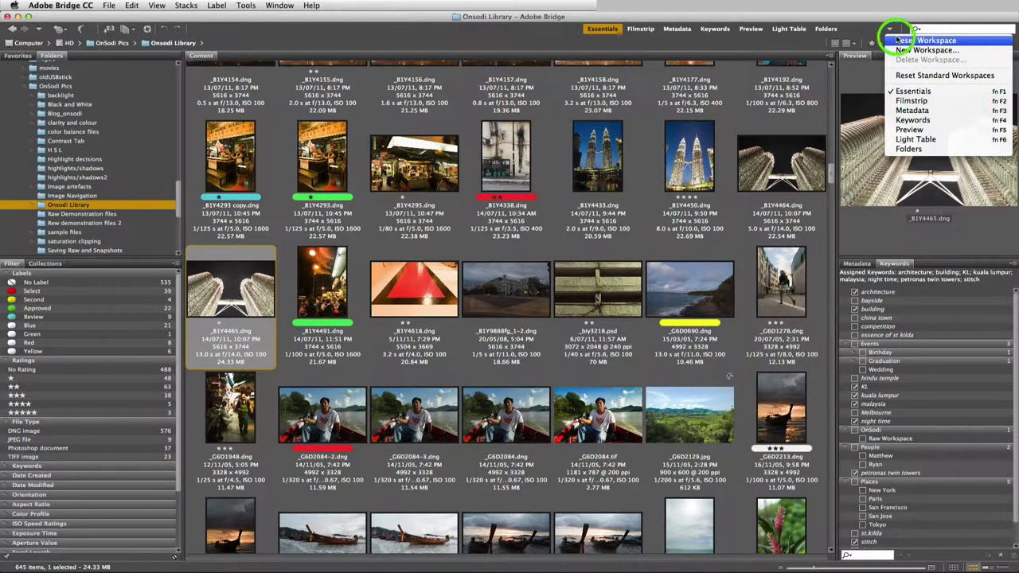
pyautogui.click(924, 40)
pyautogui.click(234, 273)
# Open the right-click menu for _B1Y4465.dng and view its Copy to, Develop Settings and Sort submenus.
pyautogui.rightClick(233, 273)
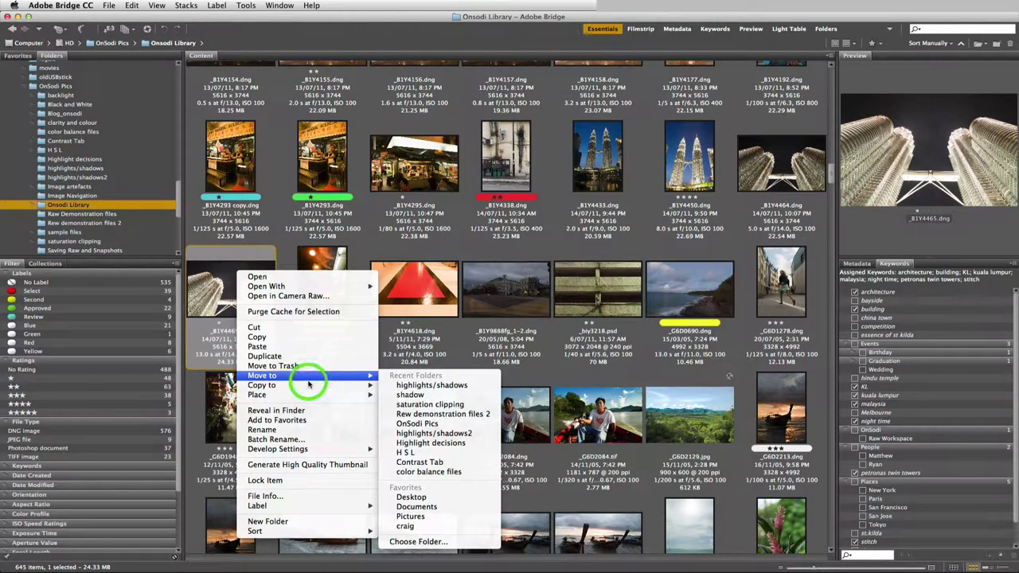
pyautogui.moveTo(309, 385)
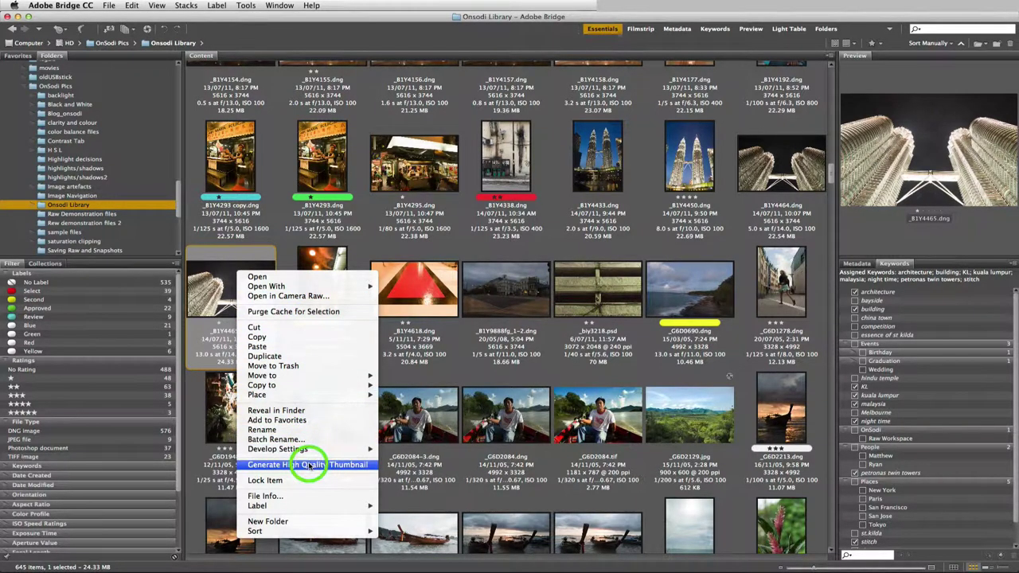
pyautogui.moveTo(310, 450)
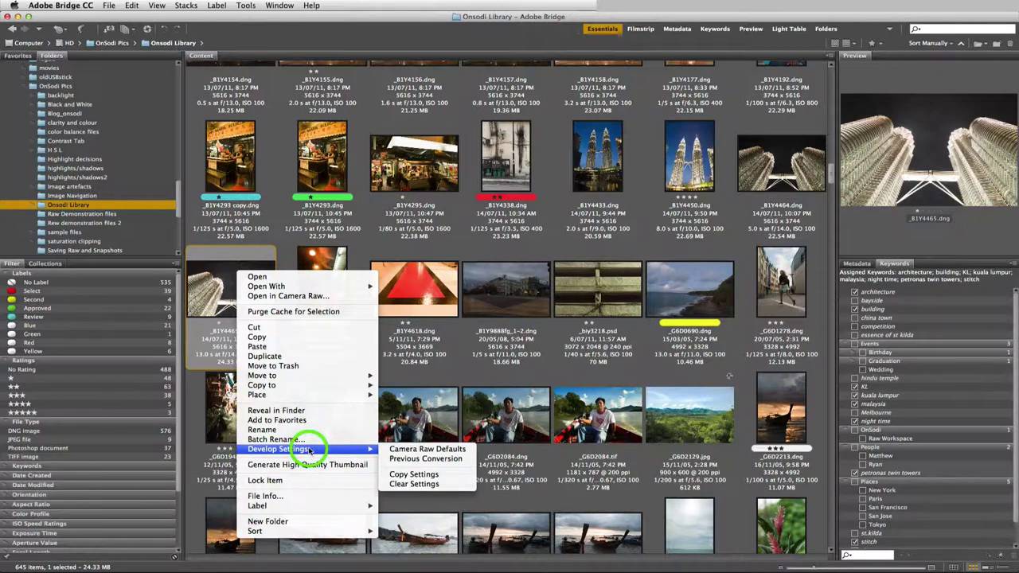
pyautogui.moveTo(306, 535)
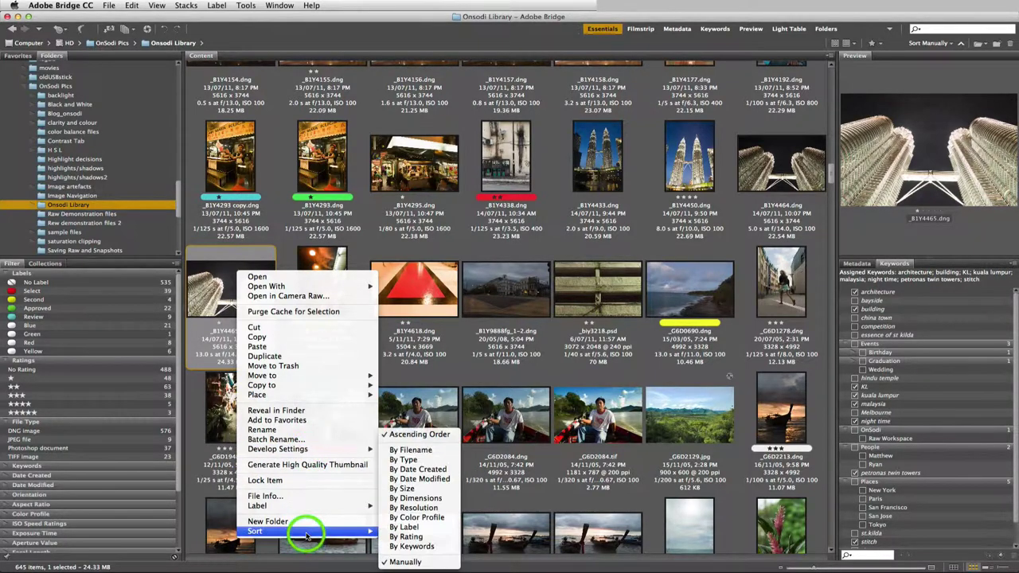